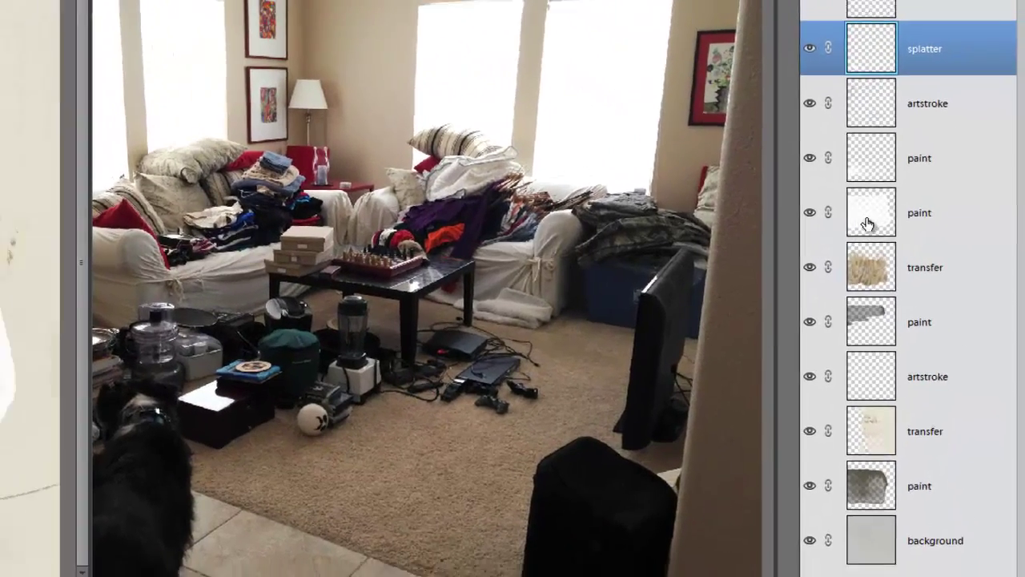
Step: Select the white paint layer directly above the brown transfer layer and activate the Move tool with its bounding box shown
click(855, 221)
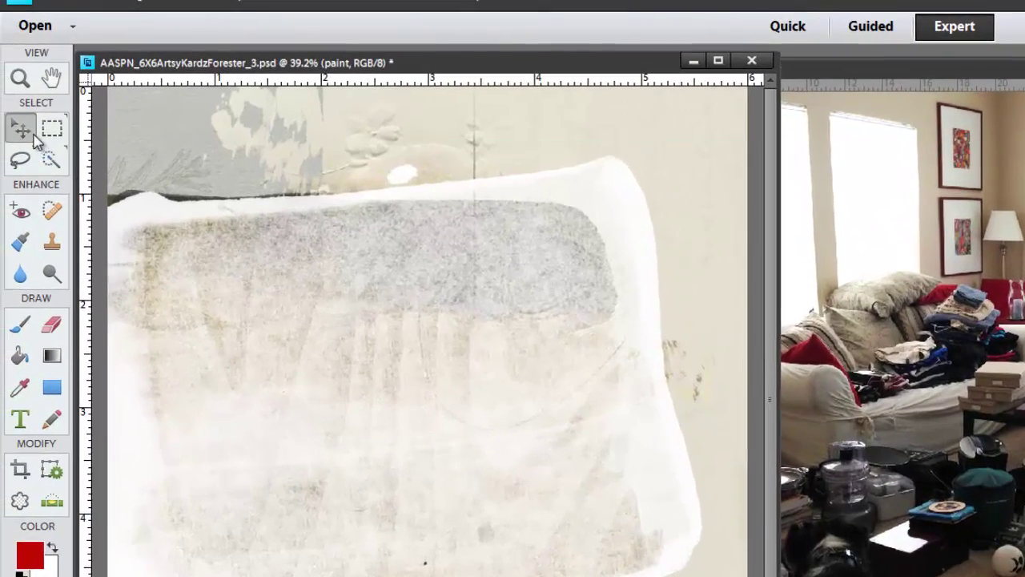
click(21, 130)
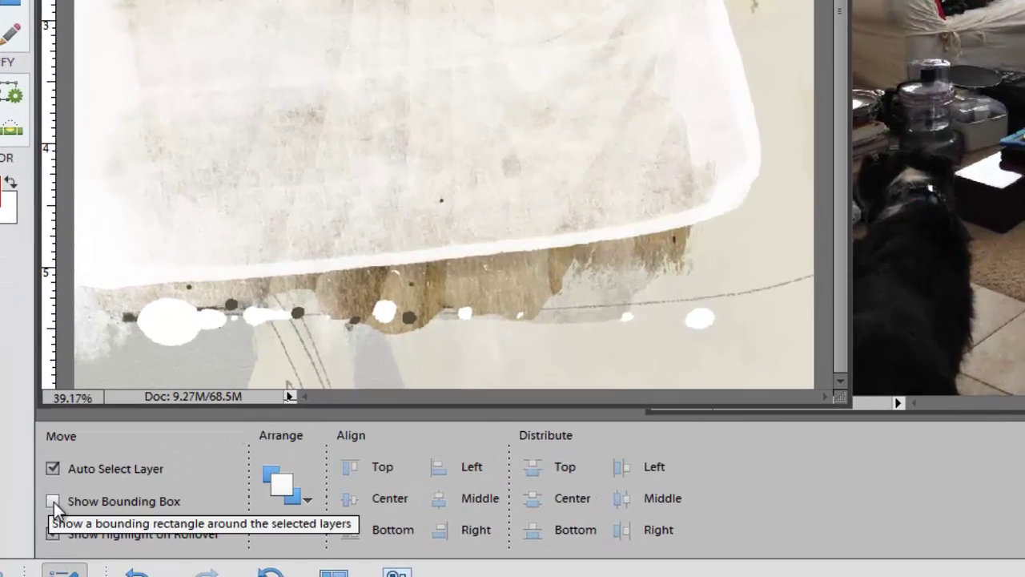
click(54, 501)
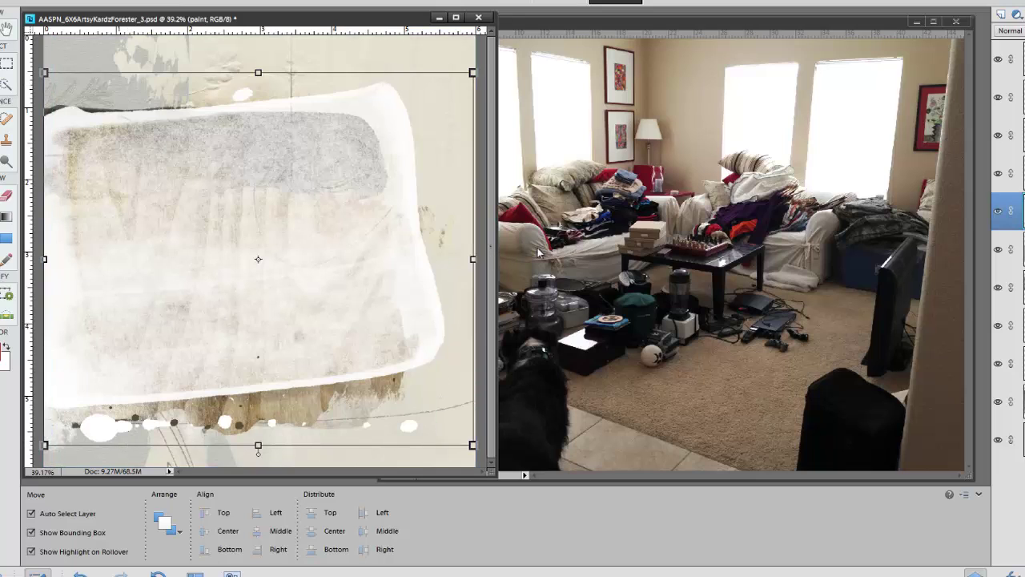
Step: Copy the living-room photo into the card template above the selected paint layer and position it over the painted area
click(615, 238)
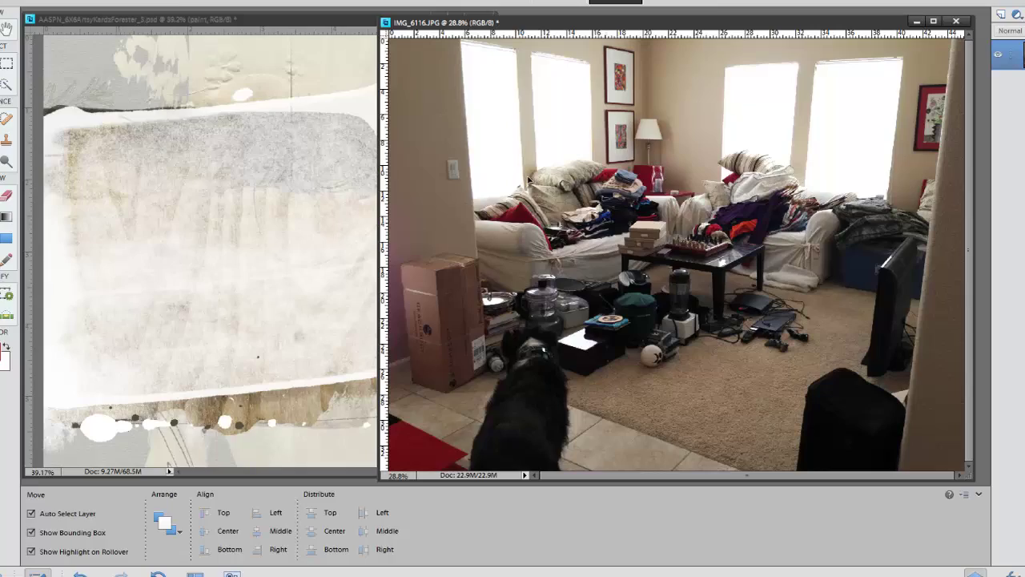
click(261, 200)
drag(261, 200, 265, 197)
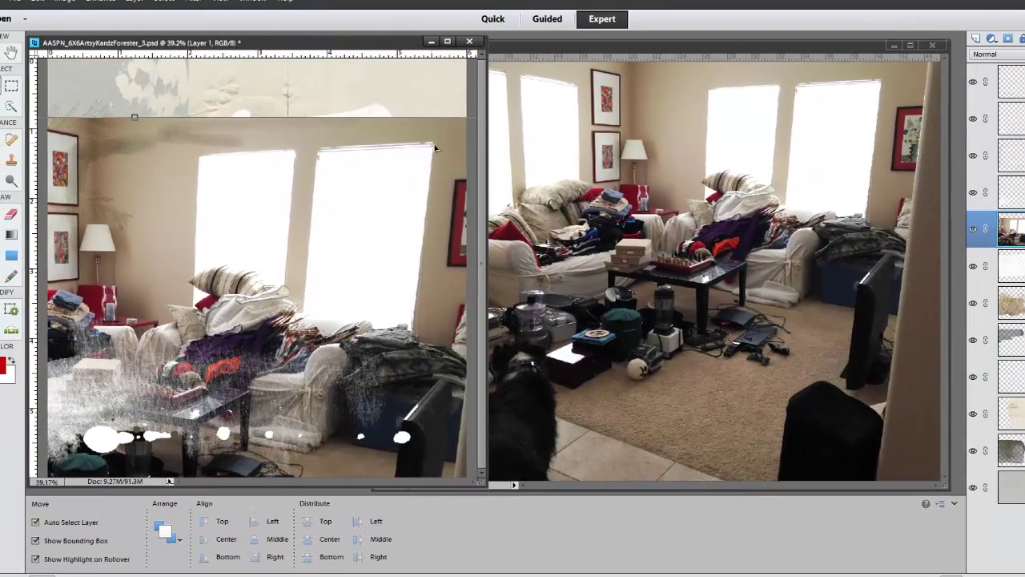
drag(435, 147, 371, 143)
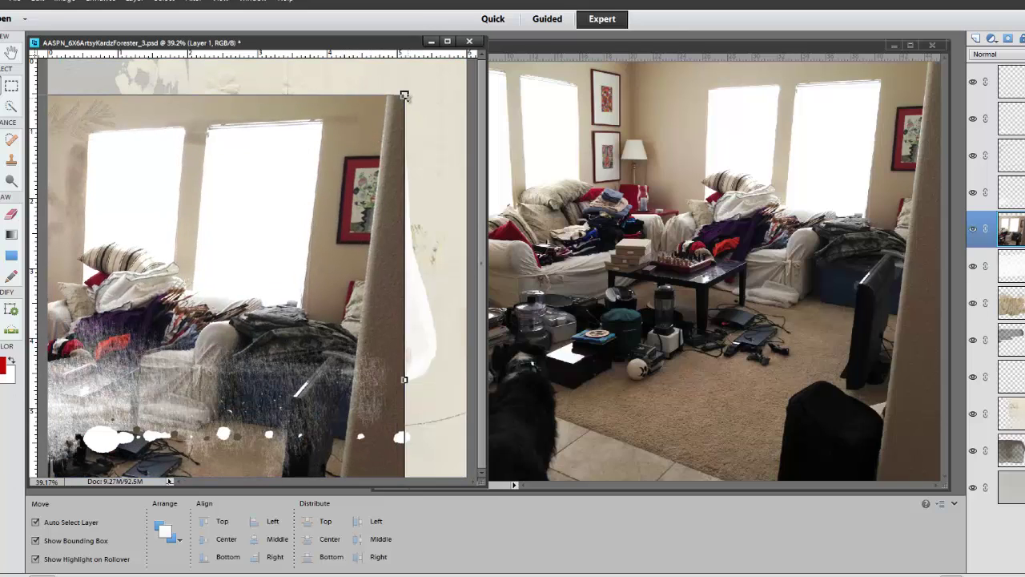
Step: Scale the living-room photo to about 53.57%, rotate it about -4.64 degrees to match the paint shape, and commit the transform
click(405, 95)
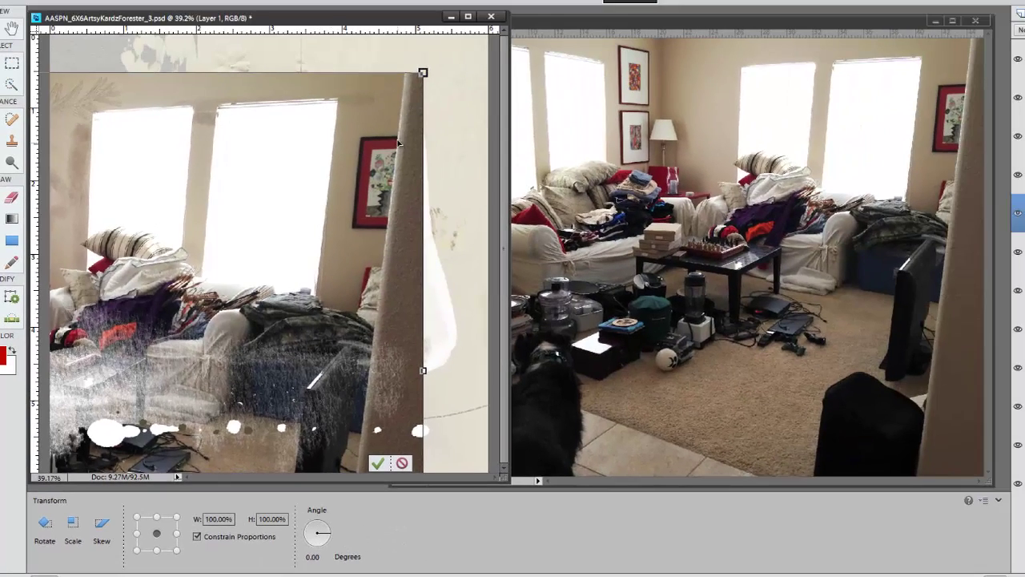
drag(422, 72, 454, 53)
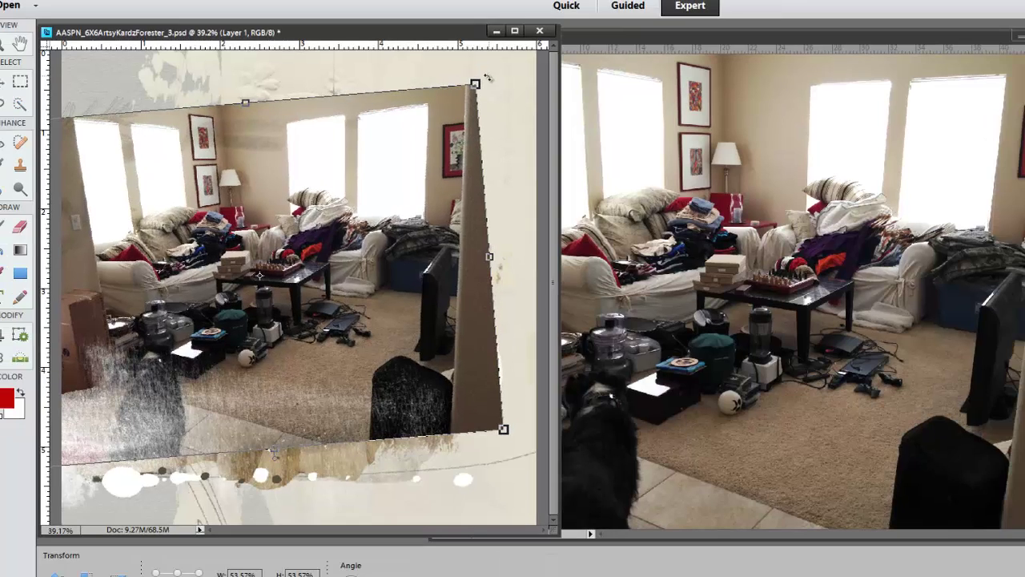
click(487, 78)
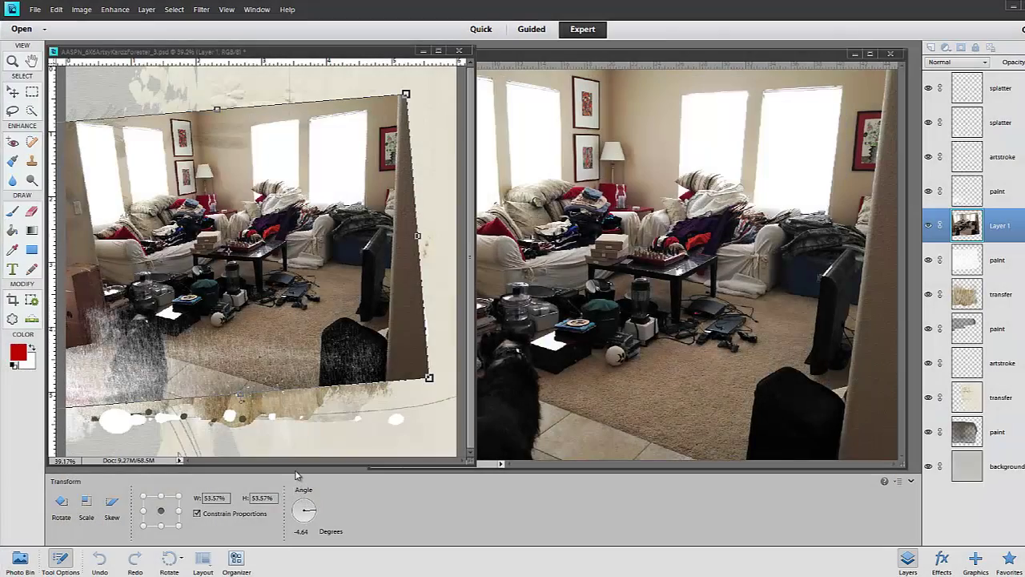
click(246, 373)
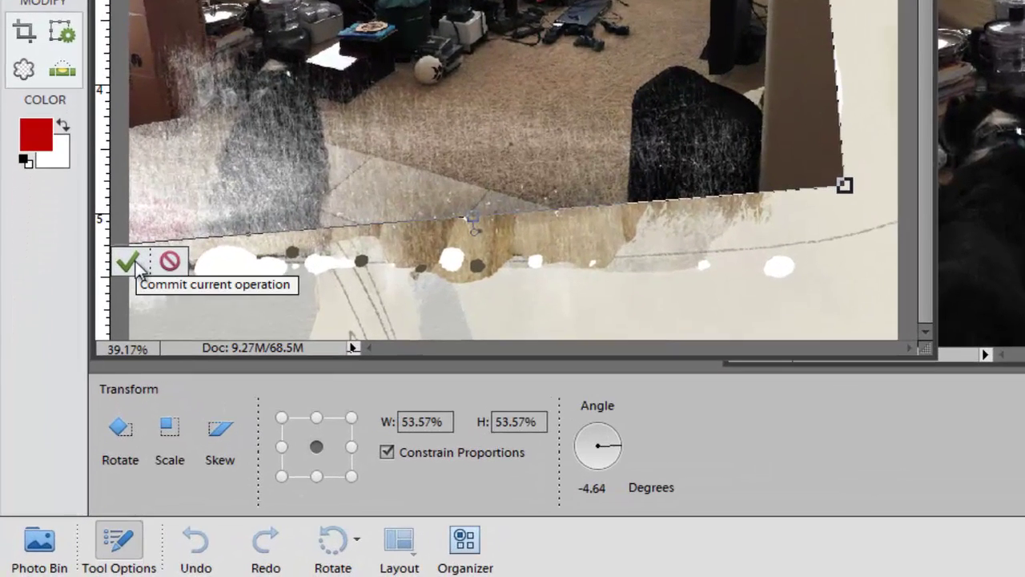
click(129, 262)
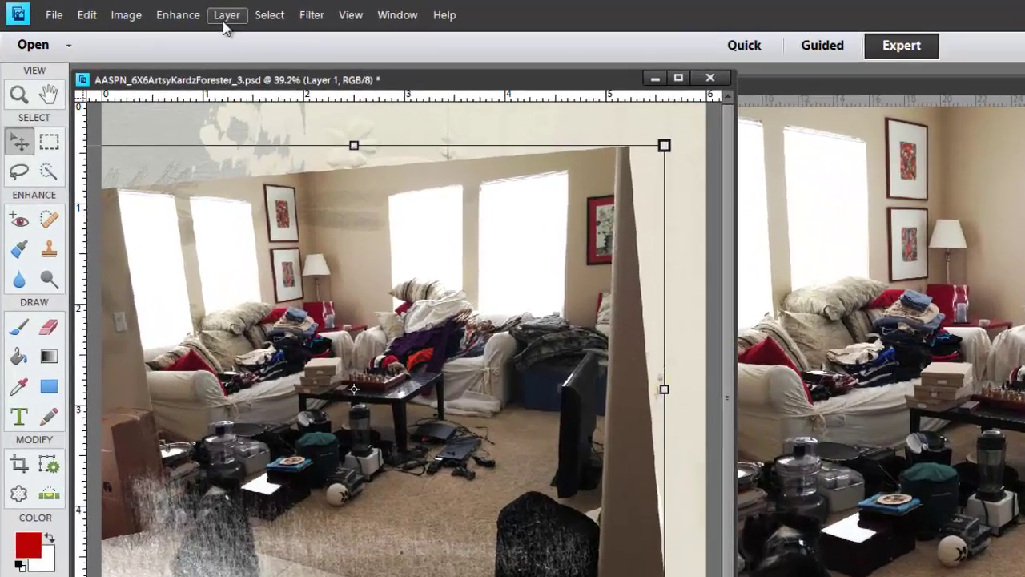
Step: Clip the living-room photo layer to the paint layer beneath it
click(146, 9)
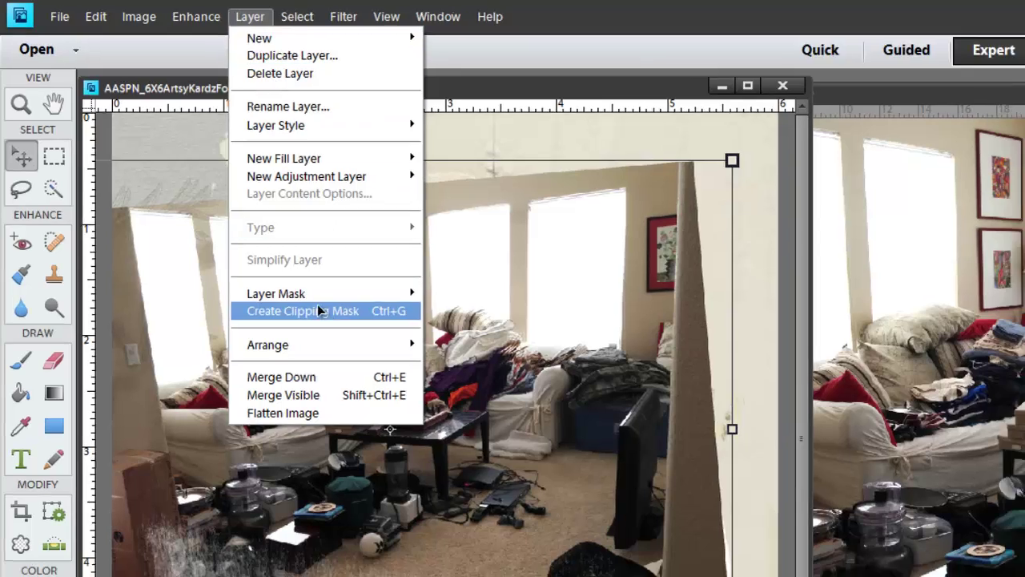
click(325, 318)
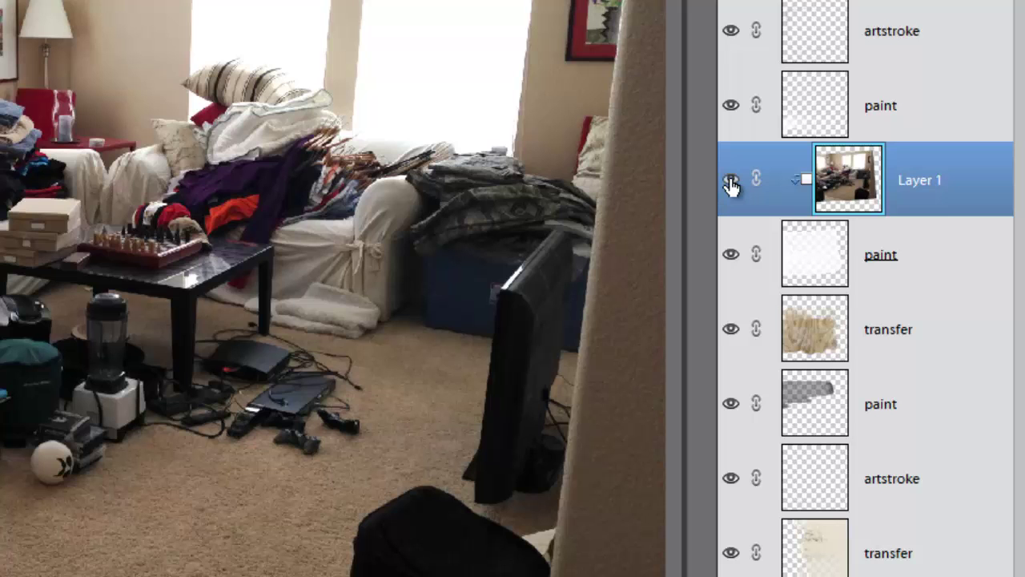
Step: With the photo layer hidden, strengthen the paint mask by merging a 50% opacity duplicate of the paint layer into the original
click(732, 180)
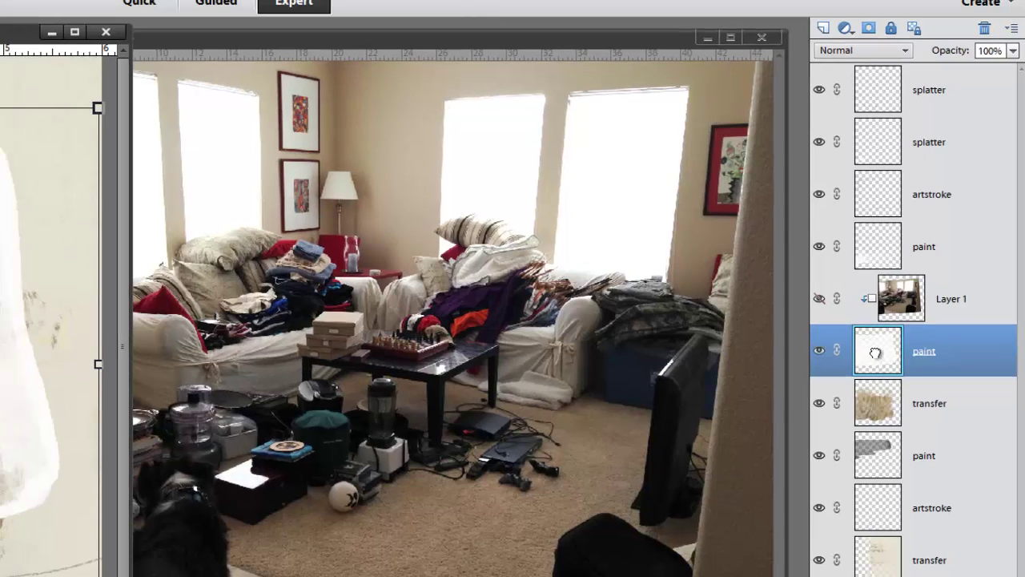
mouse_move(867, 353)
mouse_down()
mouse_move(840, 87)
mouse_move(823, 30)
mouse_up()
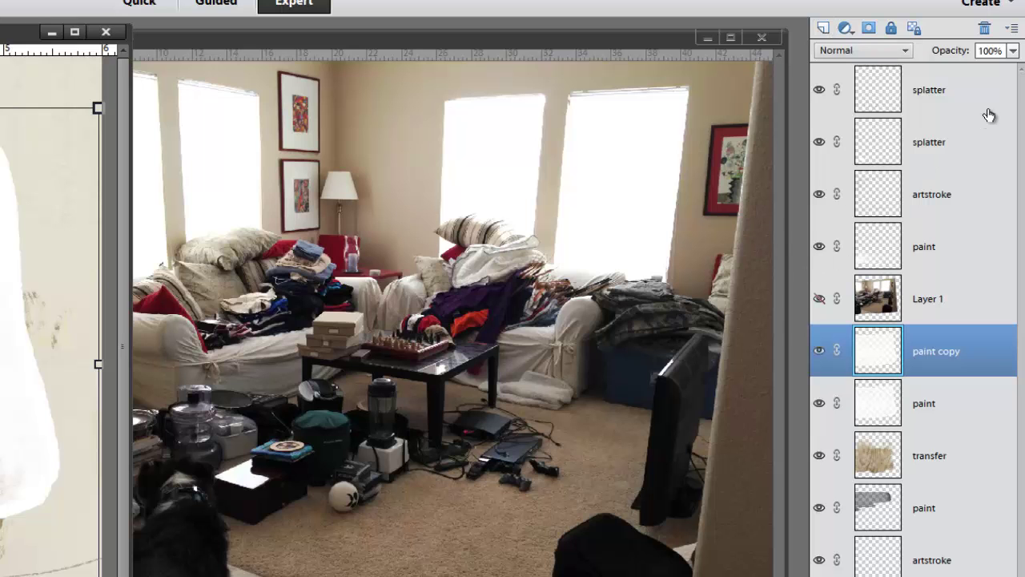
click(1014, 51)
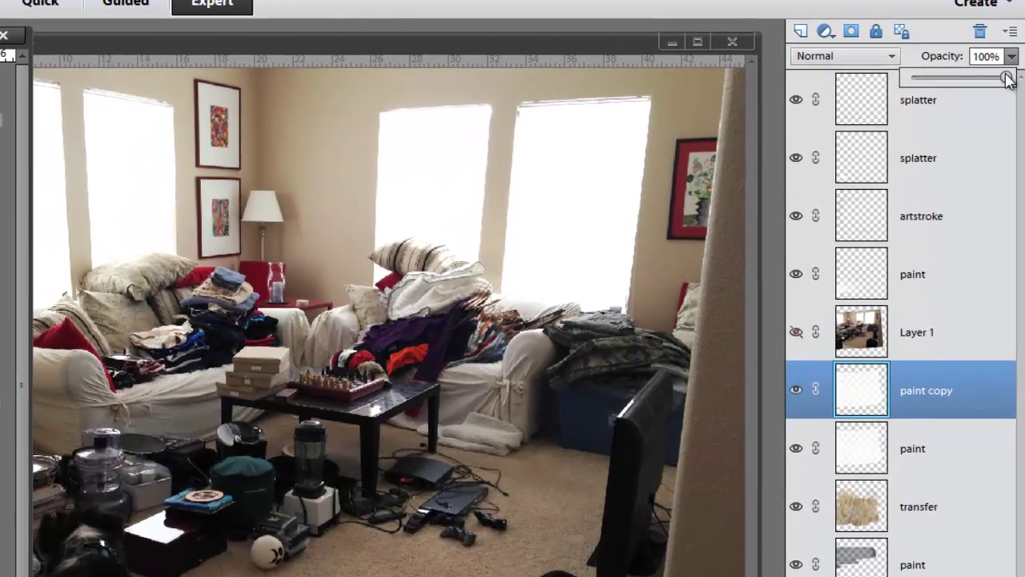
drag(1008, 71, 957, 85)
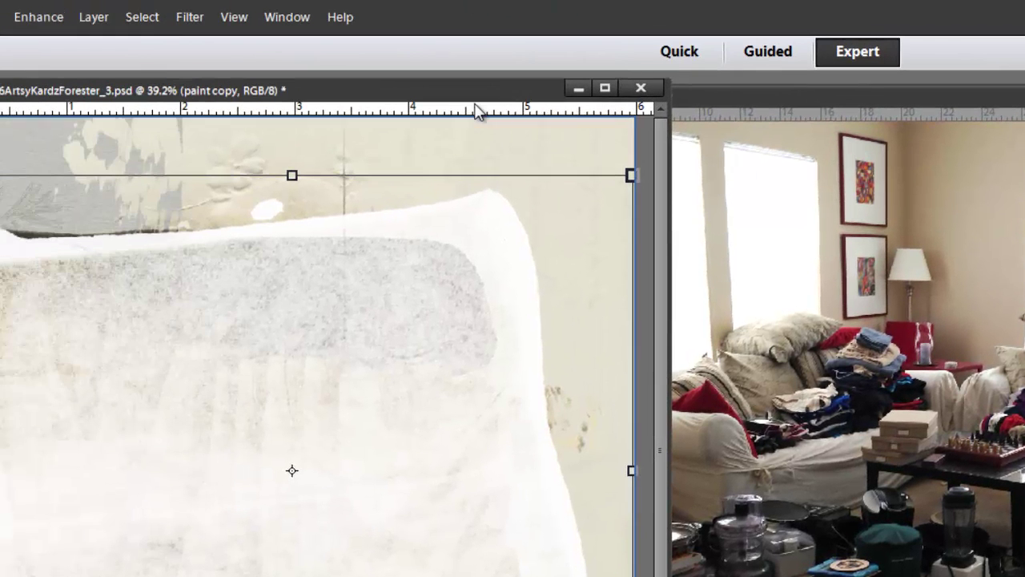
click(95, 22)
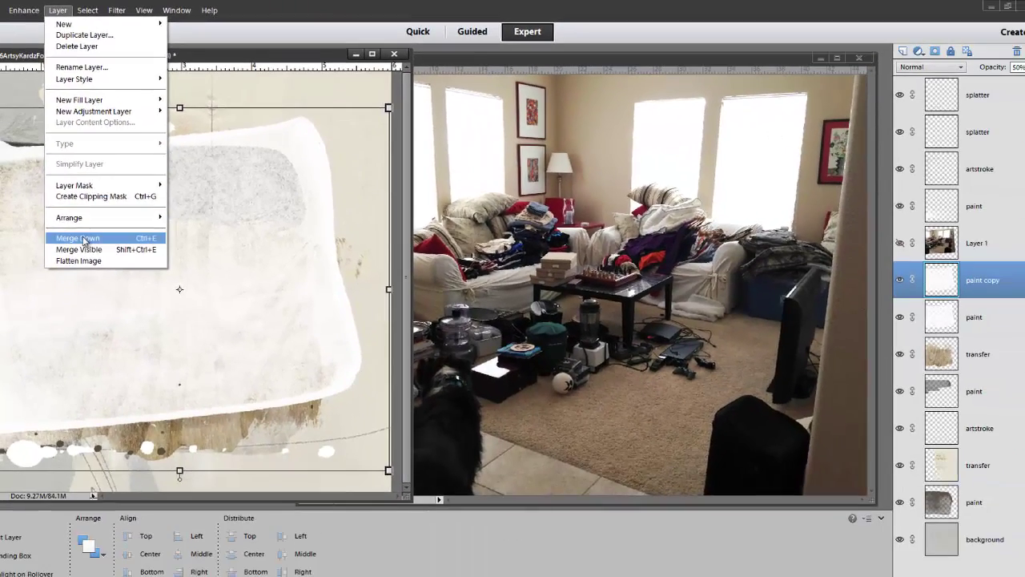
click(83, 238)
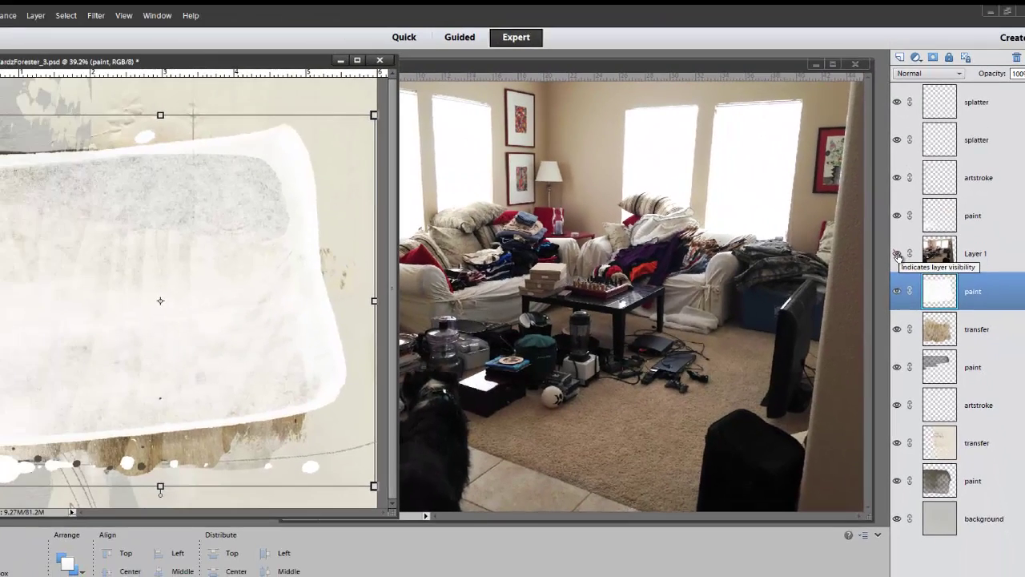
Step: Show the living-room photo layer again and create a clipping mask from it onto the merged paint layer
click(802, 166)
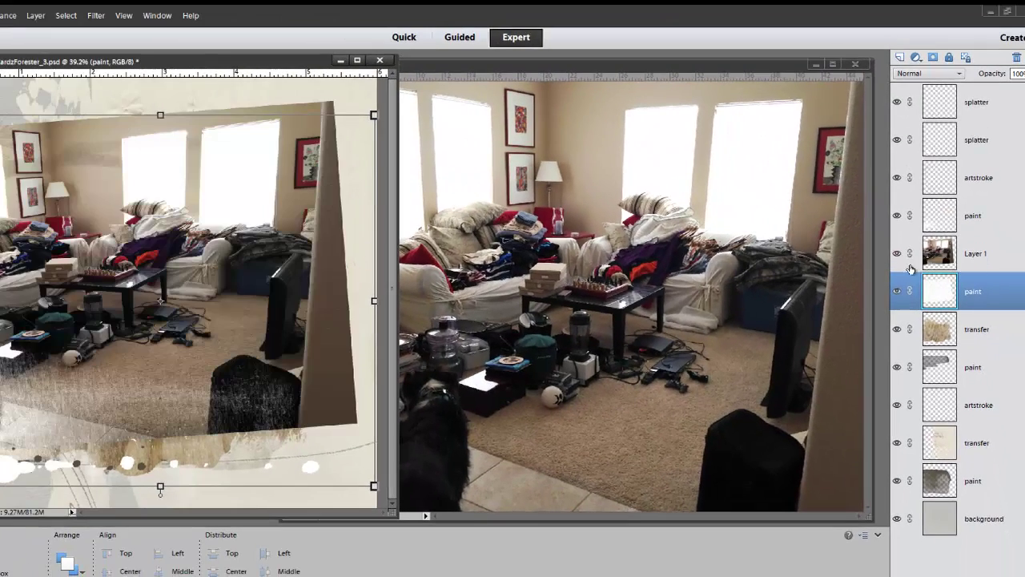
click(929, 256)
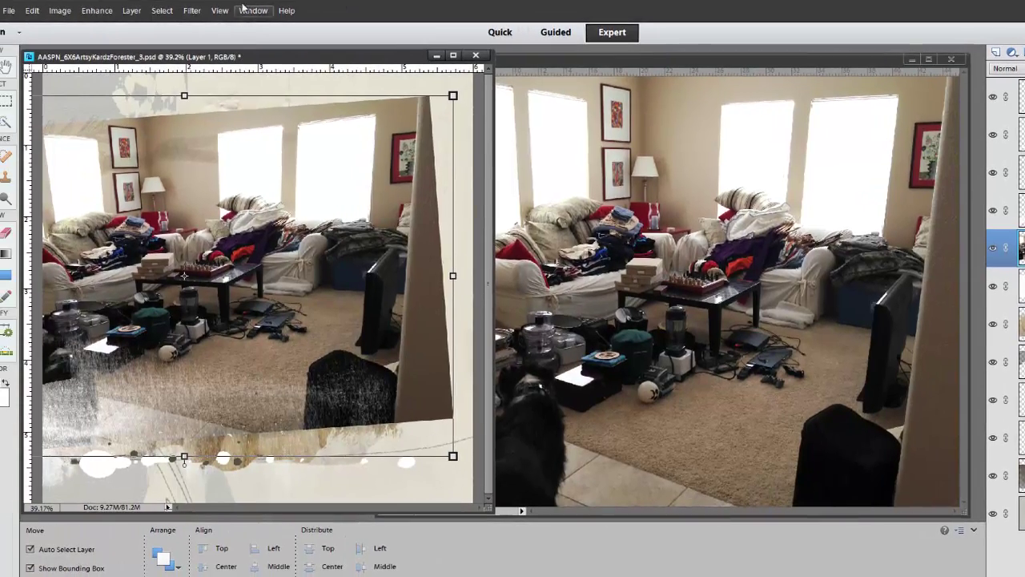
click(131, 10)
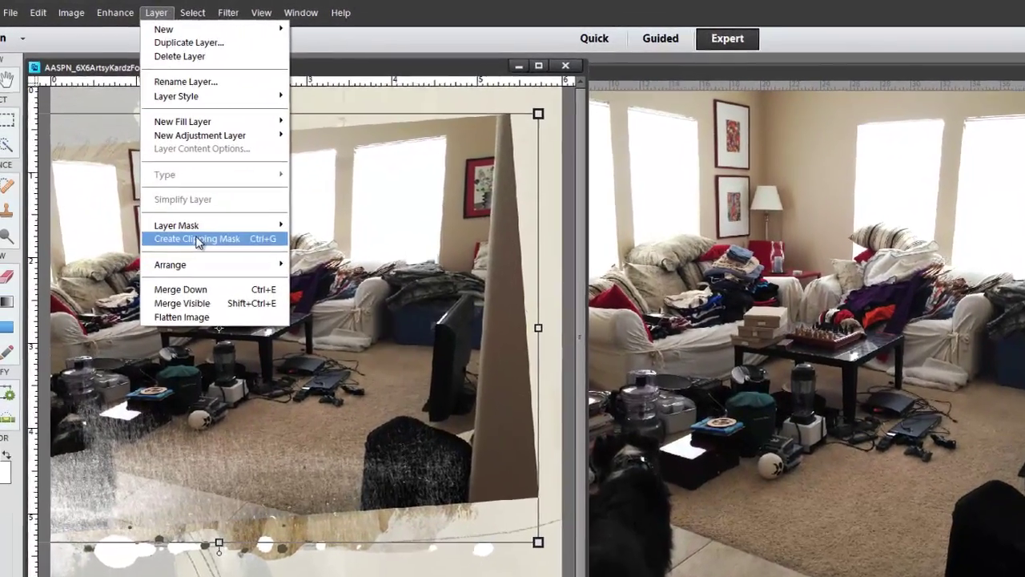
click(181, 216)
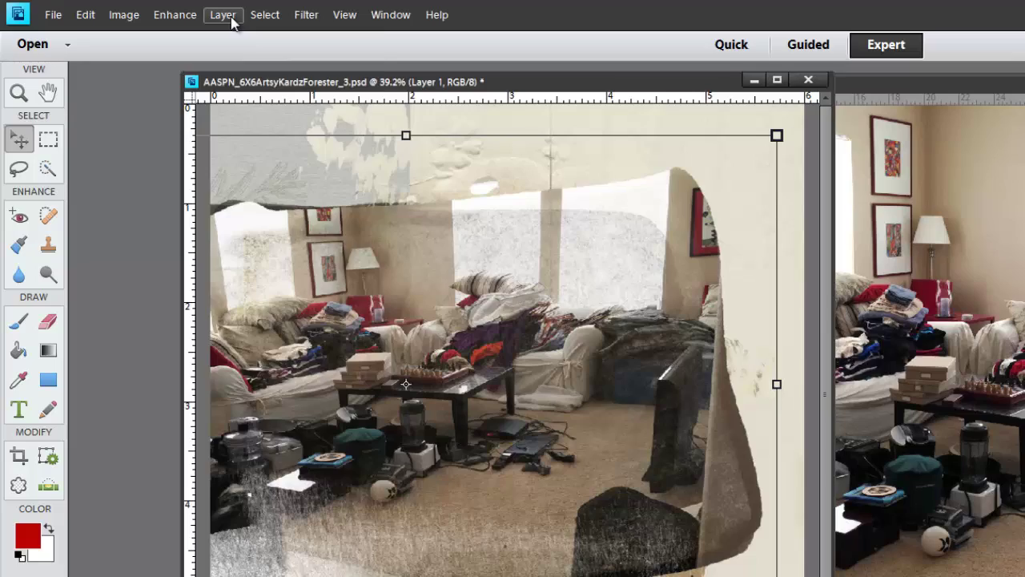
click(231, 16)
click(267, 368)
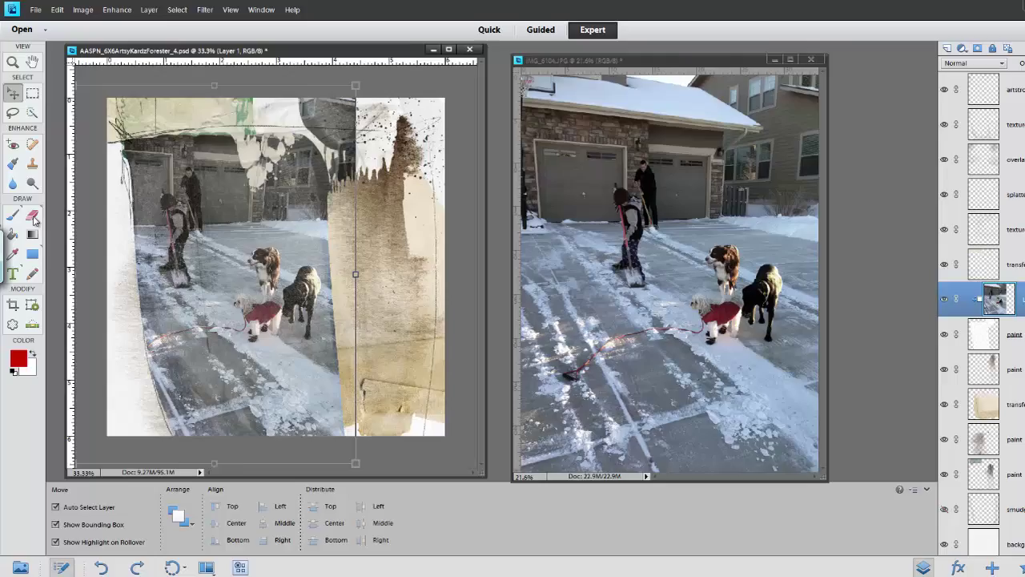
Step: Erase the clipped snow photo's hard edges along its top and lower corners using the textured 1347 px ArtPlay palette brush
click(31, 205)
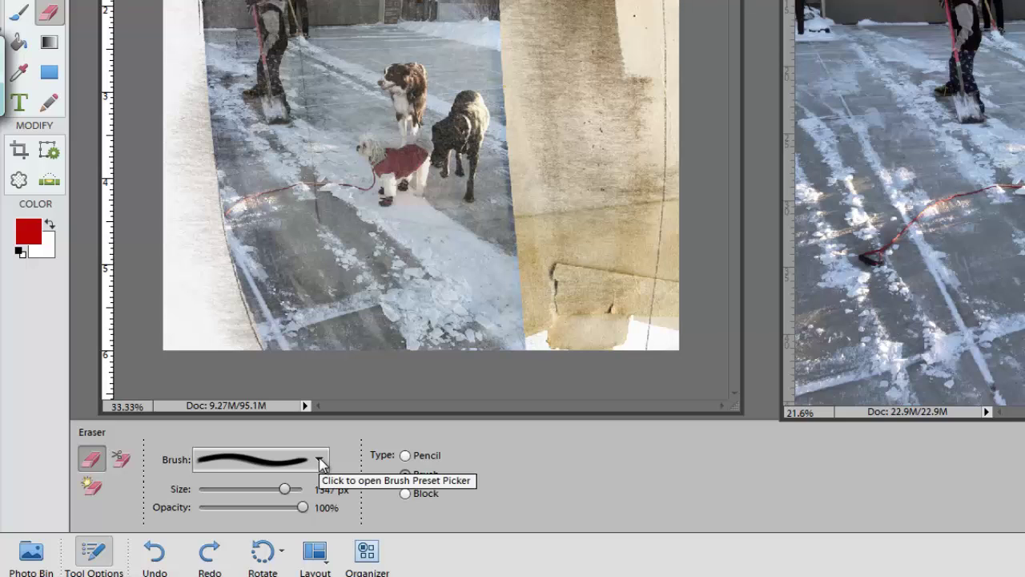
click(319, 460)
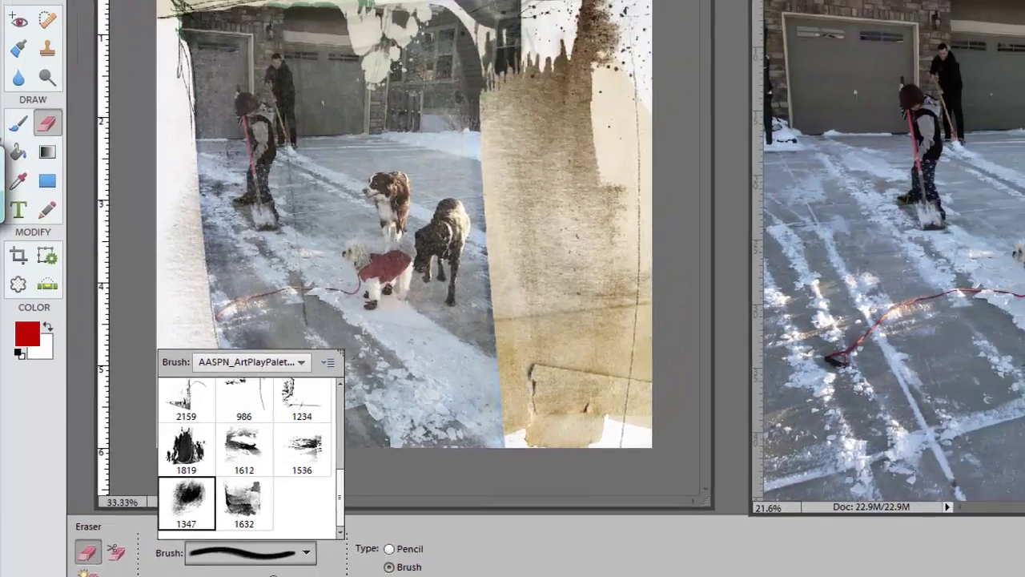
click(726, 397)
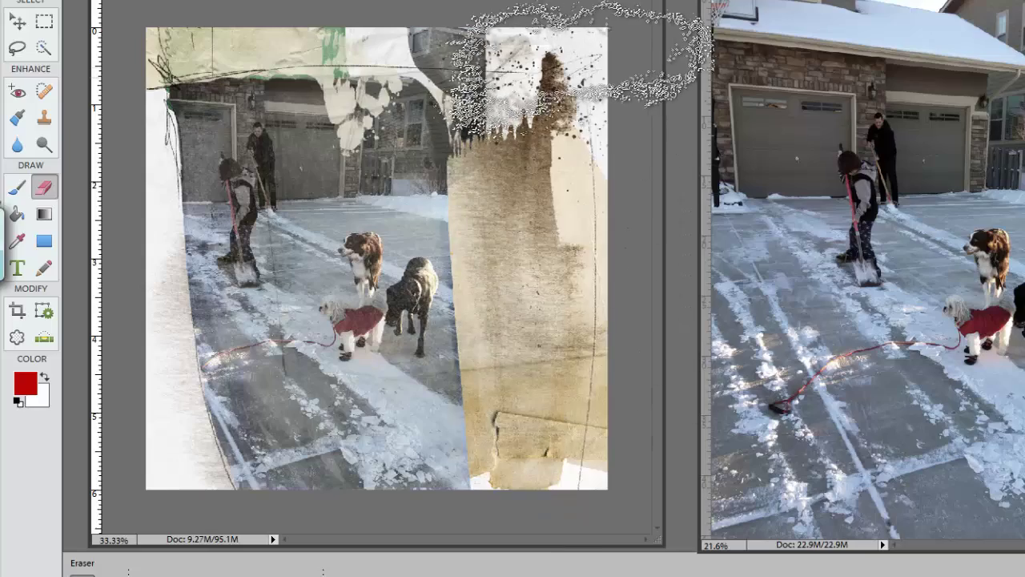
click(529, 48)
mouse_move(545, 44)
mouse_down()
mouse_move(545, 112)
mouse_move(635, 156)
mouse_move(566, 178)
mouse_move(510, 32)
mouse_move(495, 32)
mouse_move(563, 0)
mouse_move(603, 309)
mouse_move(441, 505)
mouse_move(486, 517)
mouse_move(529, 498)
mouse_move(605, 408)
mouse_move(571, 409)
mouse_move(571, 418)
mouse_move(668, 449)
mouse_up()
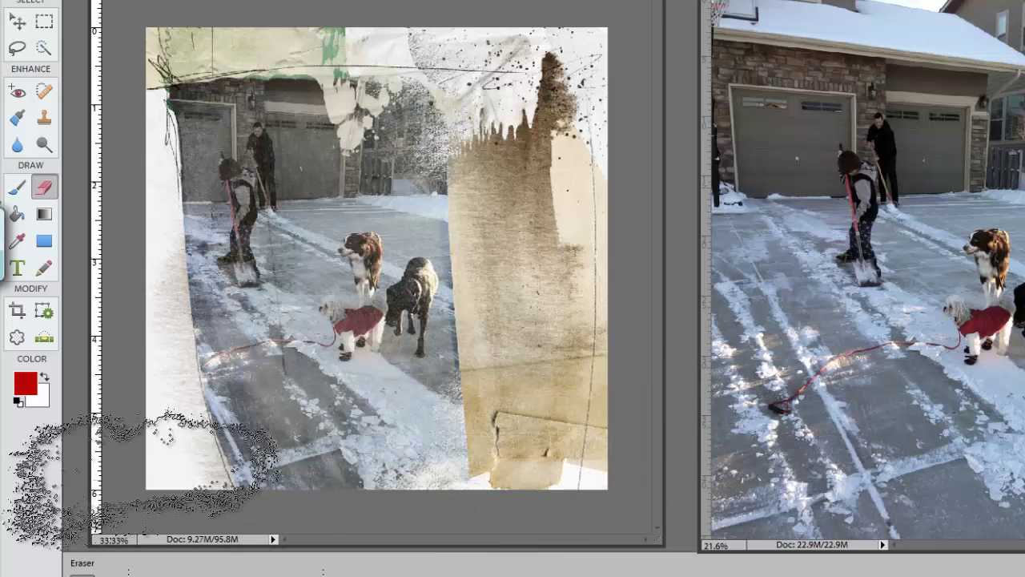
drag(248, 80, 266, 77)
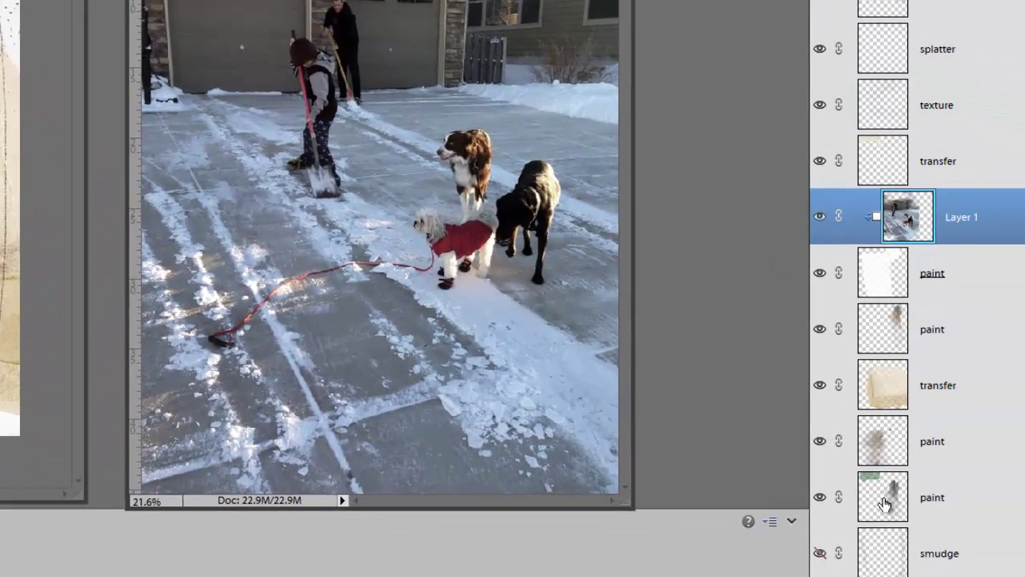
Step: Recolor the green paint layer directly above the smudge layer using Hue/Saturation with hue -97 and saturation -41
click(902, 501)
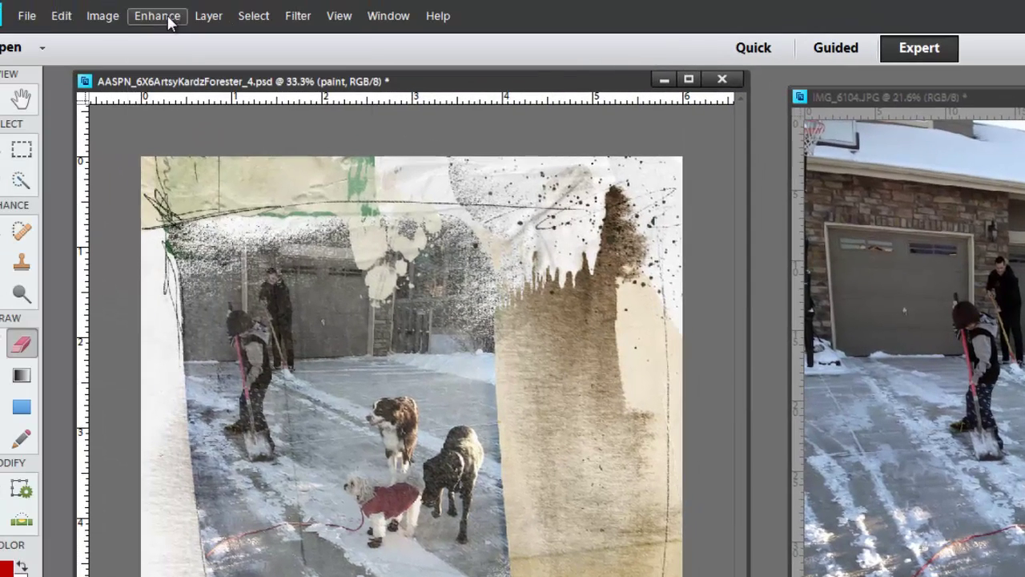
click(168, 17)
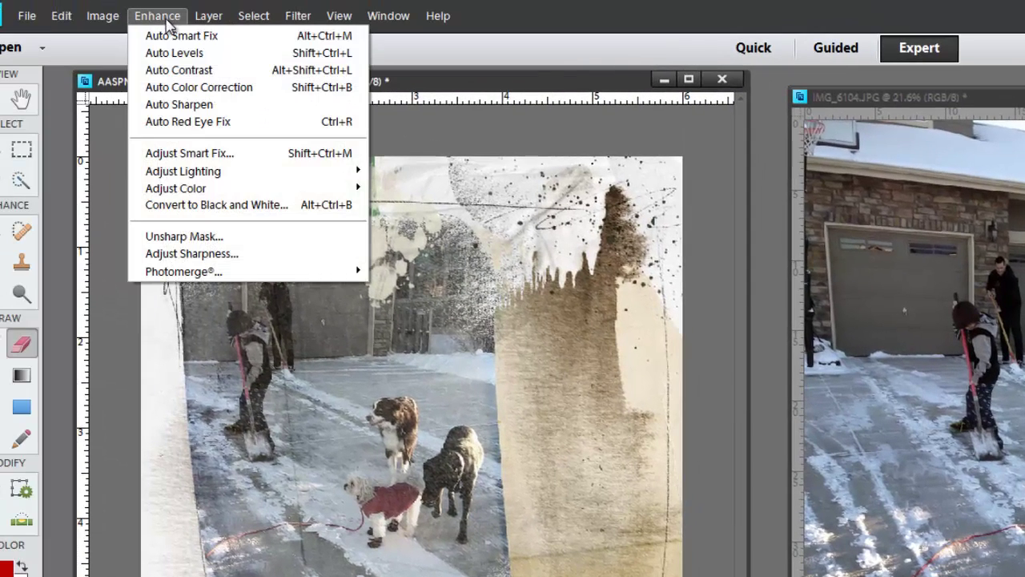
mouse_move(196, 195)
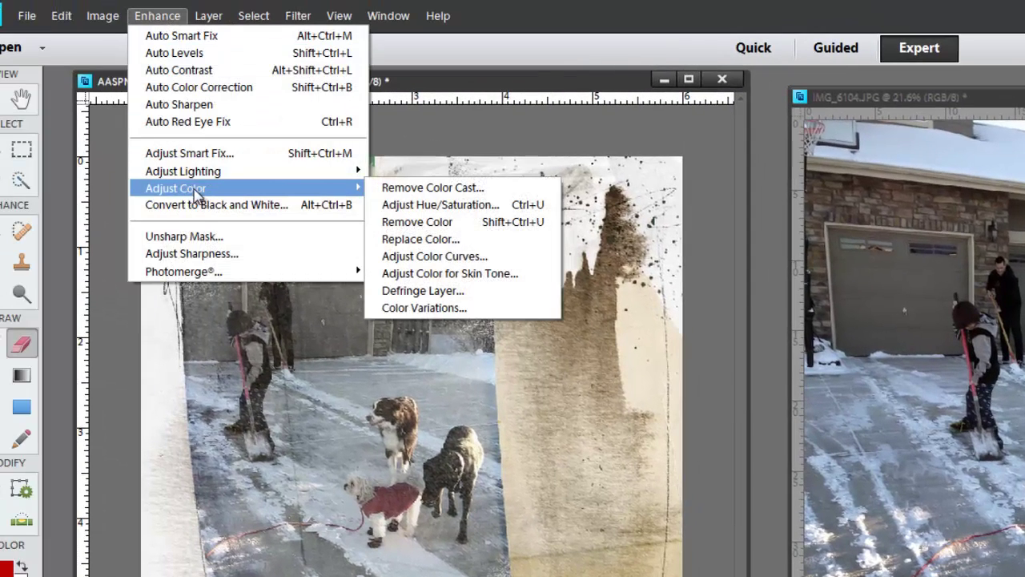
click(419, 206)
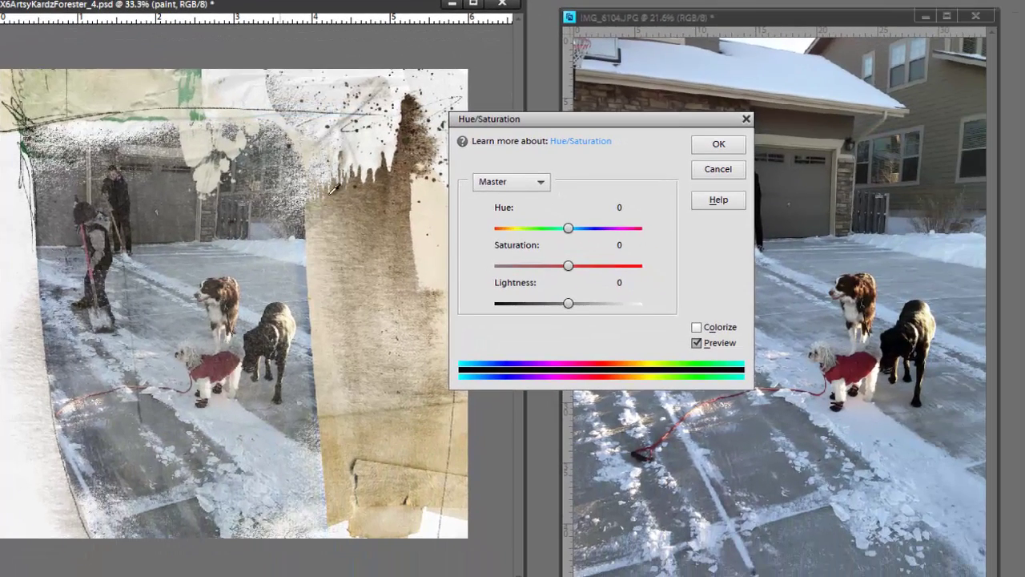
drag(567, 227, 523, 240)
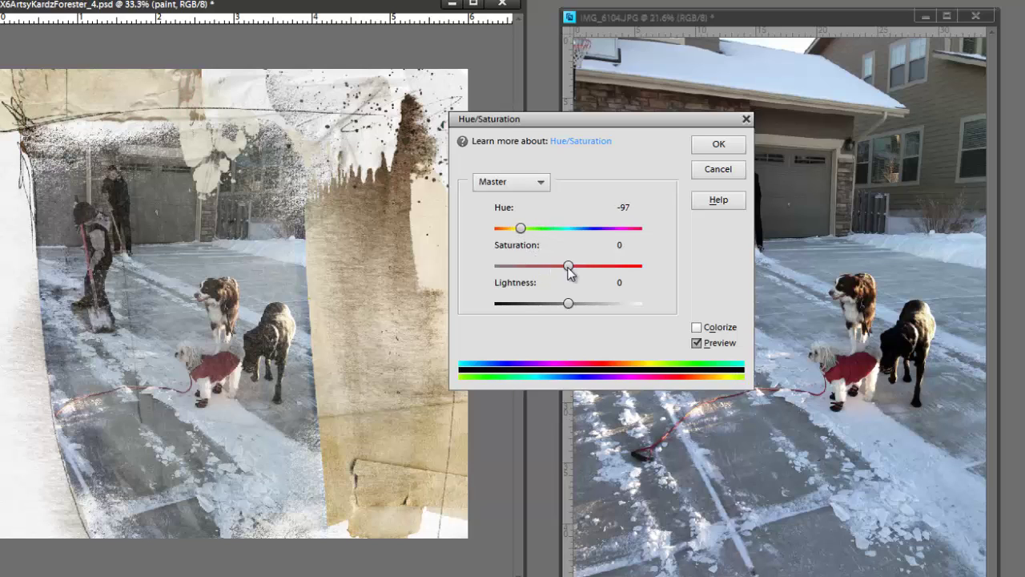
drag(568, 267, 538, 266)
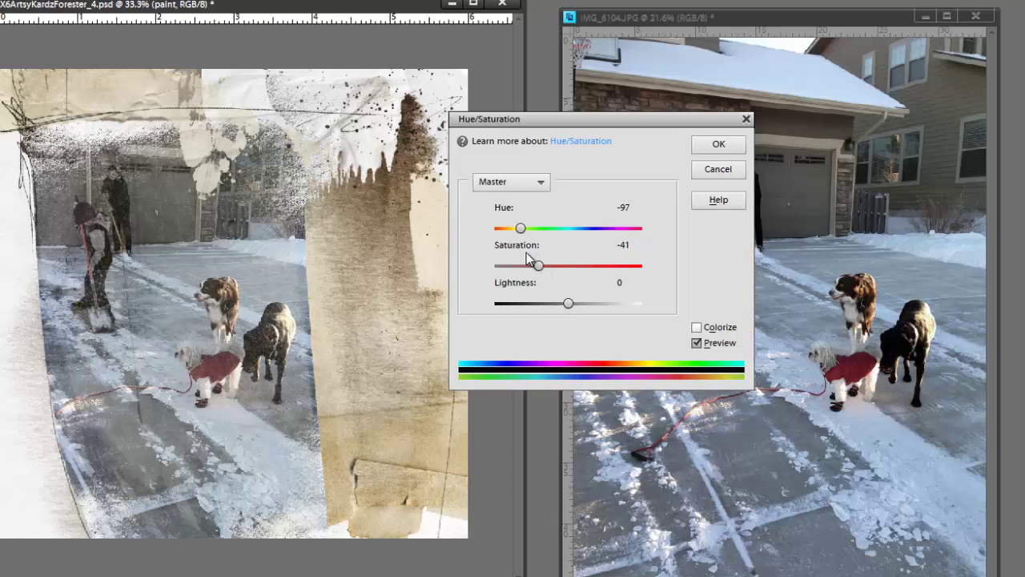
click(719, 145)
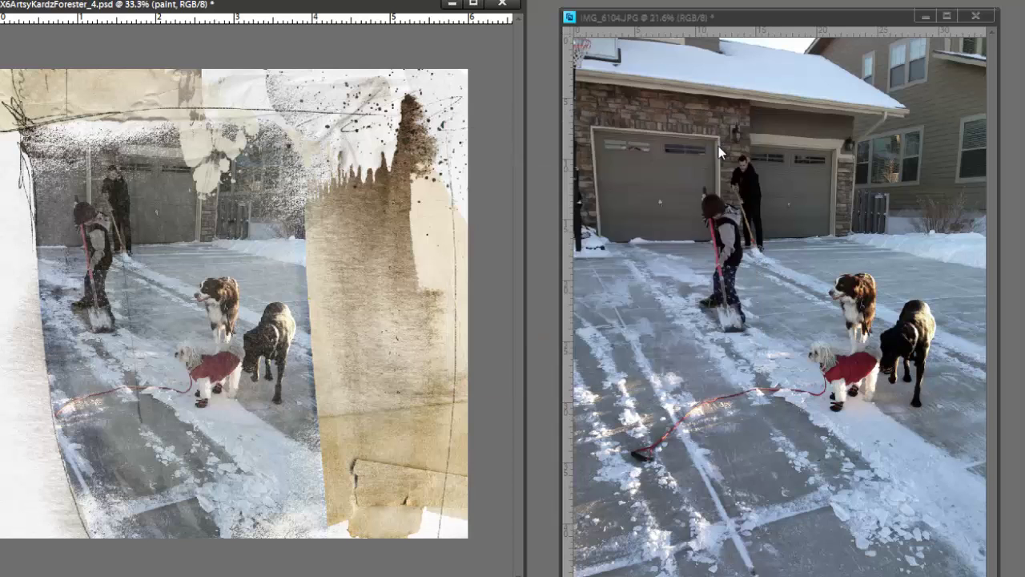